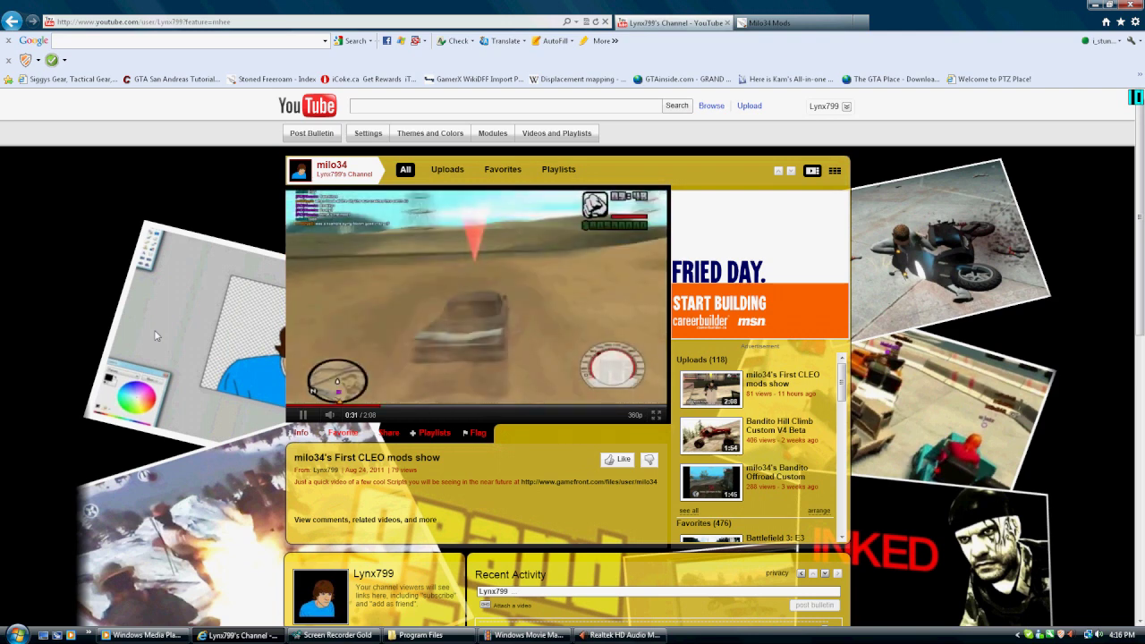
Pause milo34's First CLEO mods show video on YouTube at 0:33.
{"action": "left_click", "coordinate": [373, 365]}
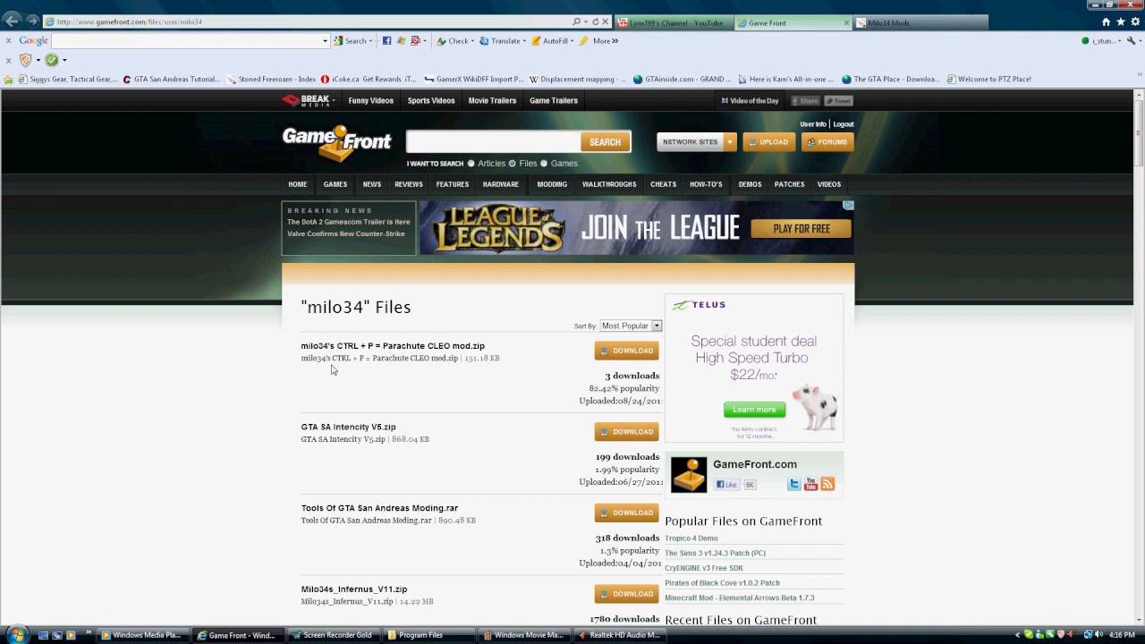
Download milo34's CTRL + P = Parachute CLEO mod.zip from GameFront and save it to the Desktop.
{"action": "left_click", "coordinate": [369, 345]}
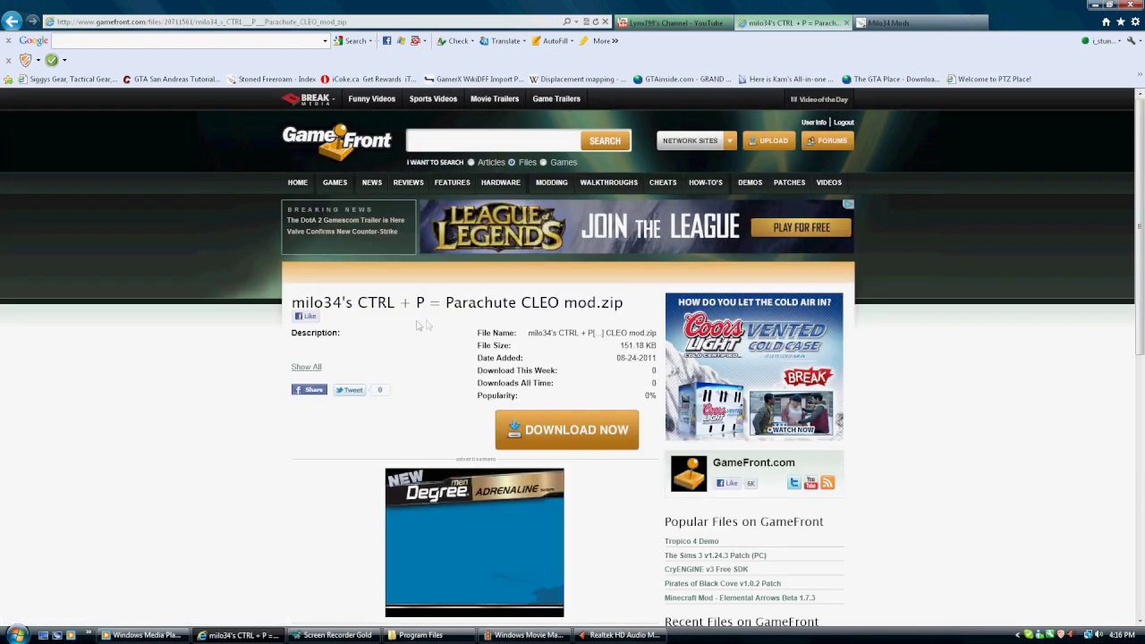
{"action": "left_click", "coordinate": [544, 433]}
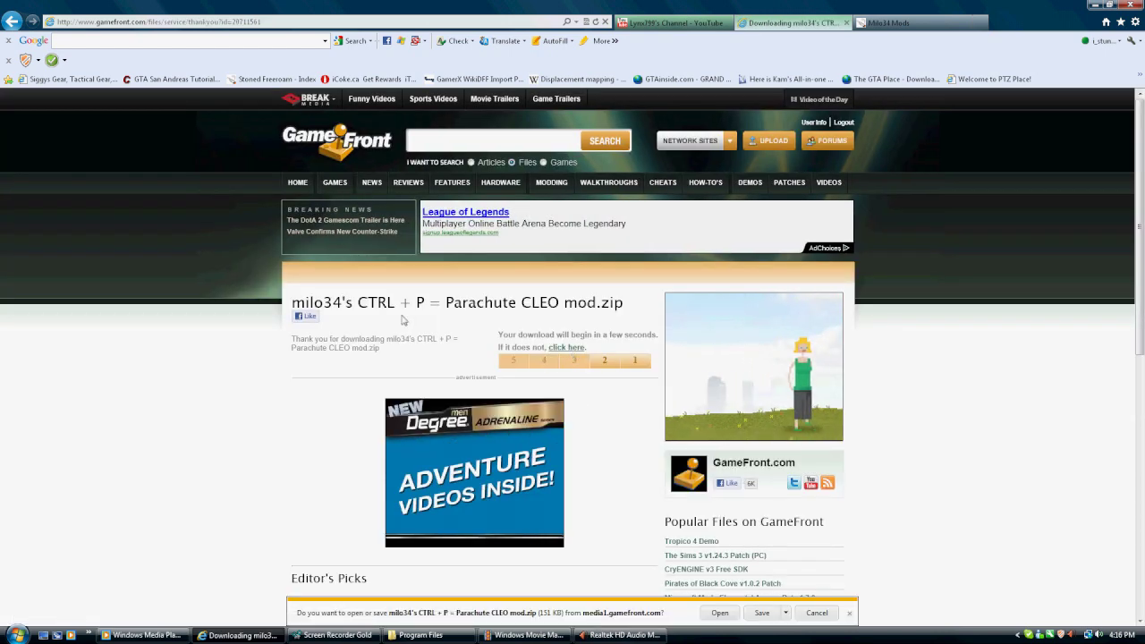
{"action": "left_click", "coordinate": [785, 613]}
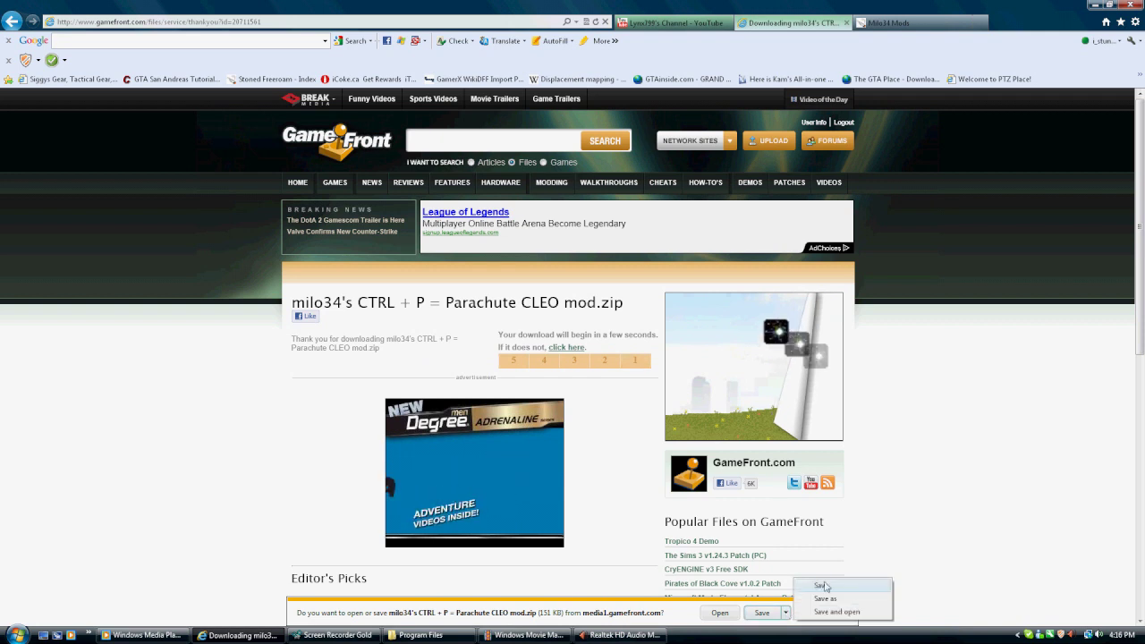
{"action": "left_click", "coordinate": [823, 585]}
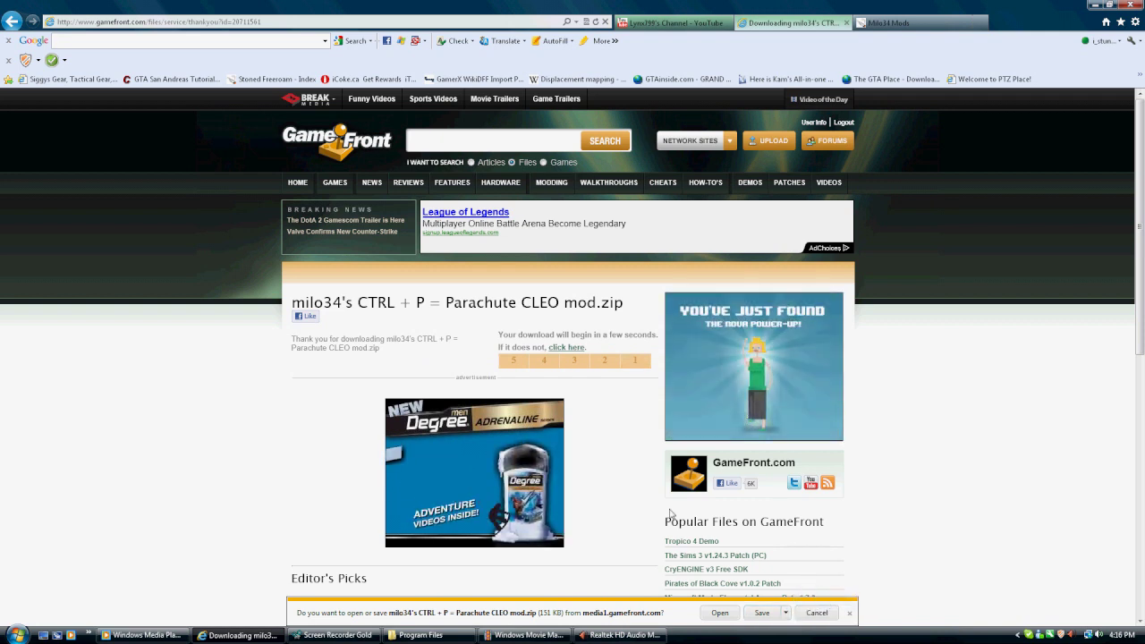
{"action": "left_click", "coordinate": [786, 612]}
{"action": "left_click", "coordinate": [828, 599]}
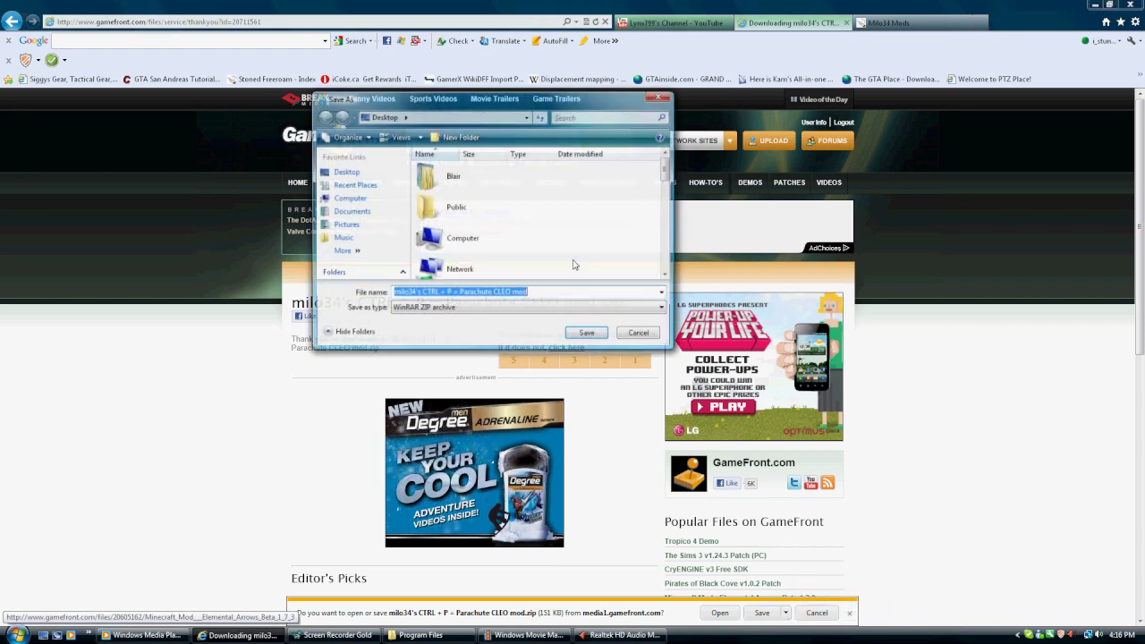
{"action": "left_click", "coordinate": [586, 332]}
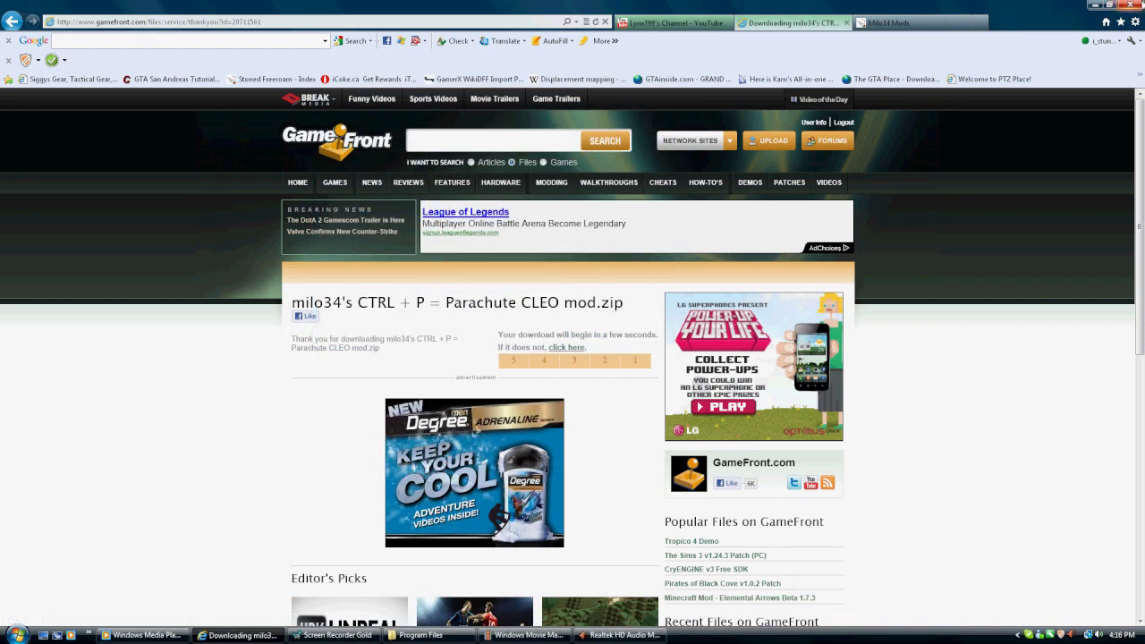
Minimize the browser, screen recorder and audio manager windows to reveal the desktop.
{"action": "left_click", "coordinate": [1094, 5]}
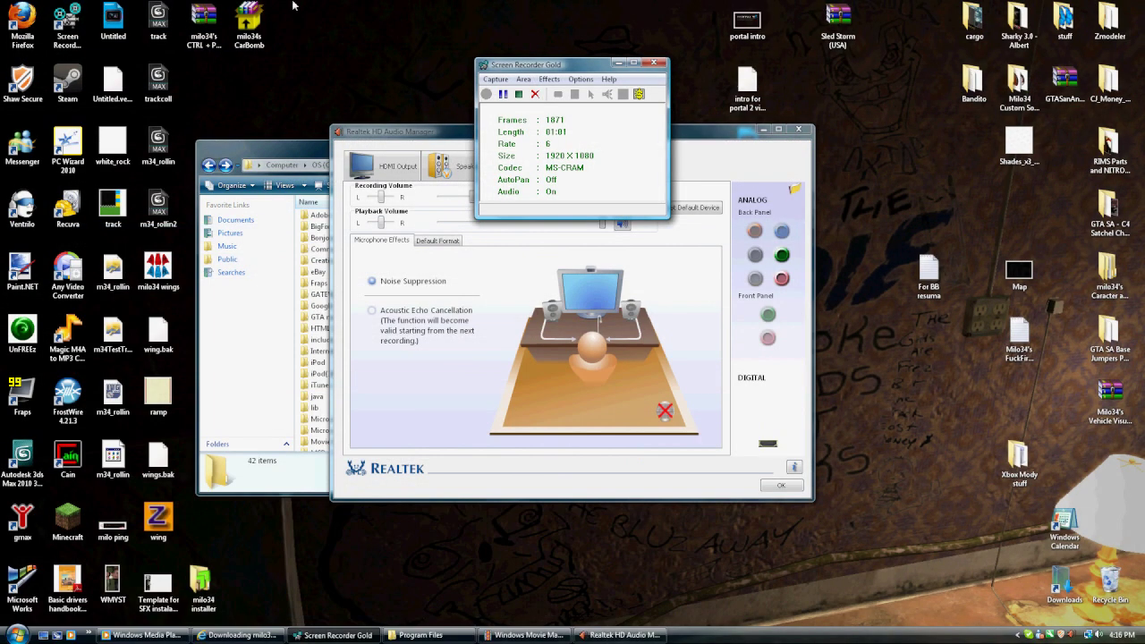
{"action": "left_click", "coordinate": [617, 63]}
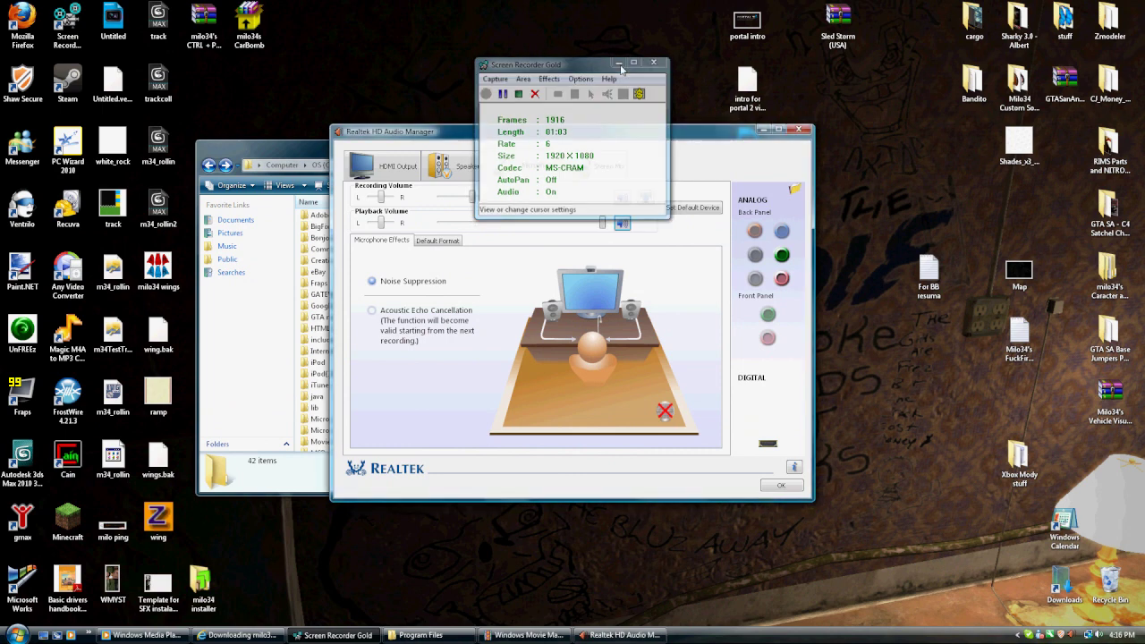
{"action": "left_click", "coordinate": [746, 131]}
Open the parachute zip in WinRAR and extract CTRL + P = Parachute M34 Installer.exe onto the desktop.
{"action": "left_click", "coordinate": [204, 22]}
{"action": "double_click", "coordinate": [204, 32]}
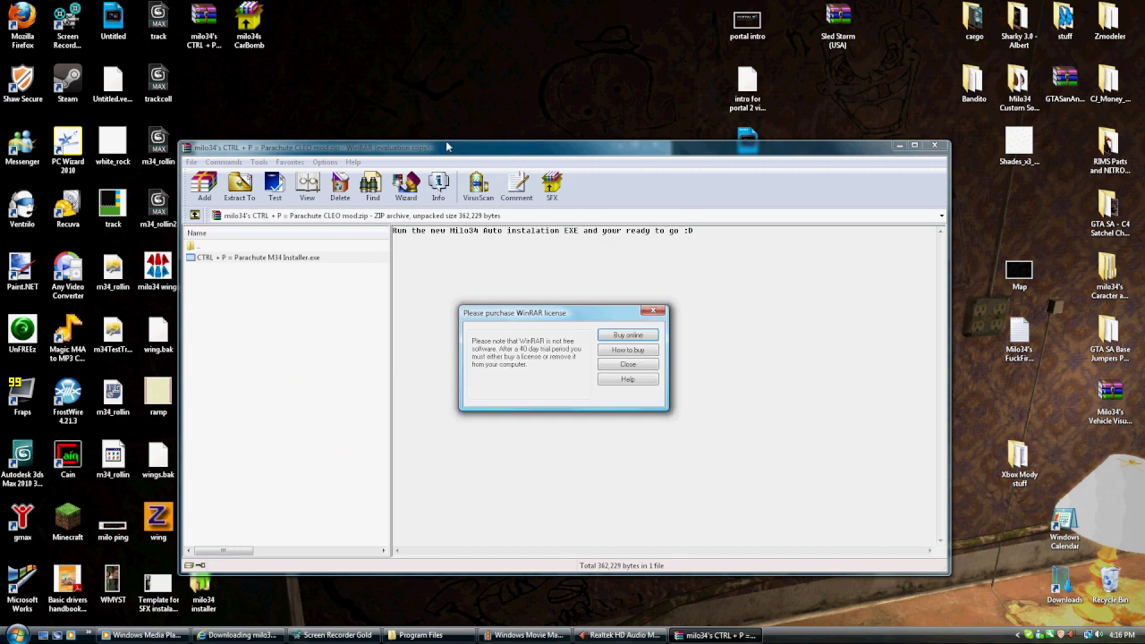
{"action": "left_click", "coordinate": [653, 311]}
{"action": "left_click", "coordinate": [255, 257]}
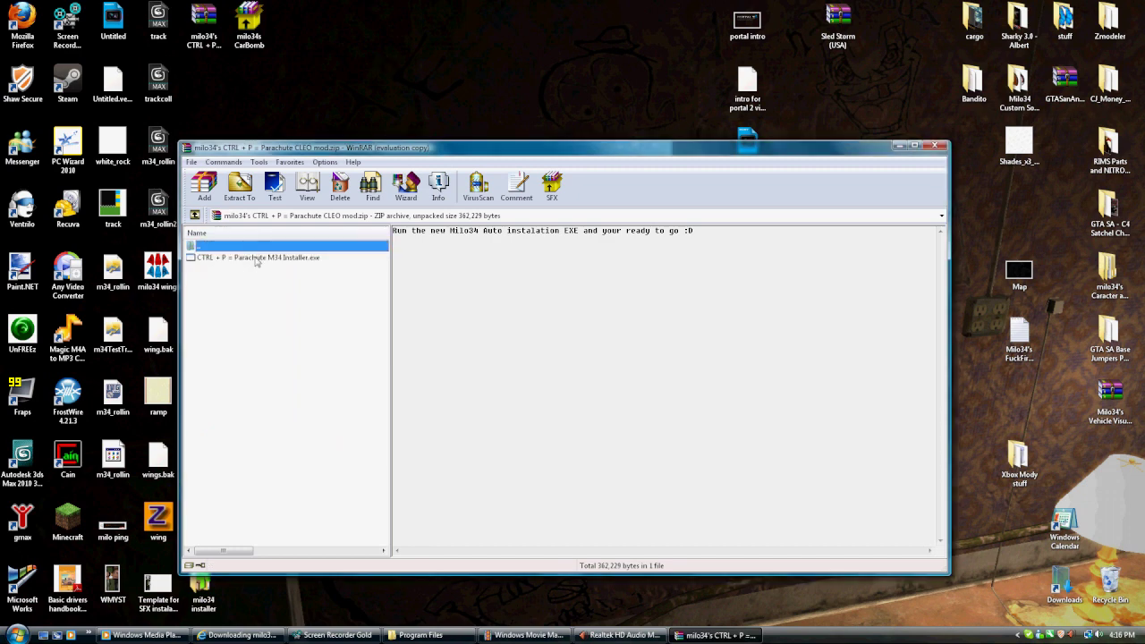
{"action": "left_click_drag", "start_coordinate": [315, 141], "coordinate": [336, 38]}
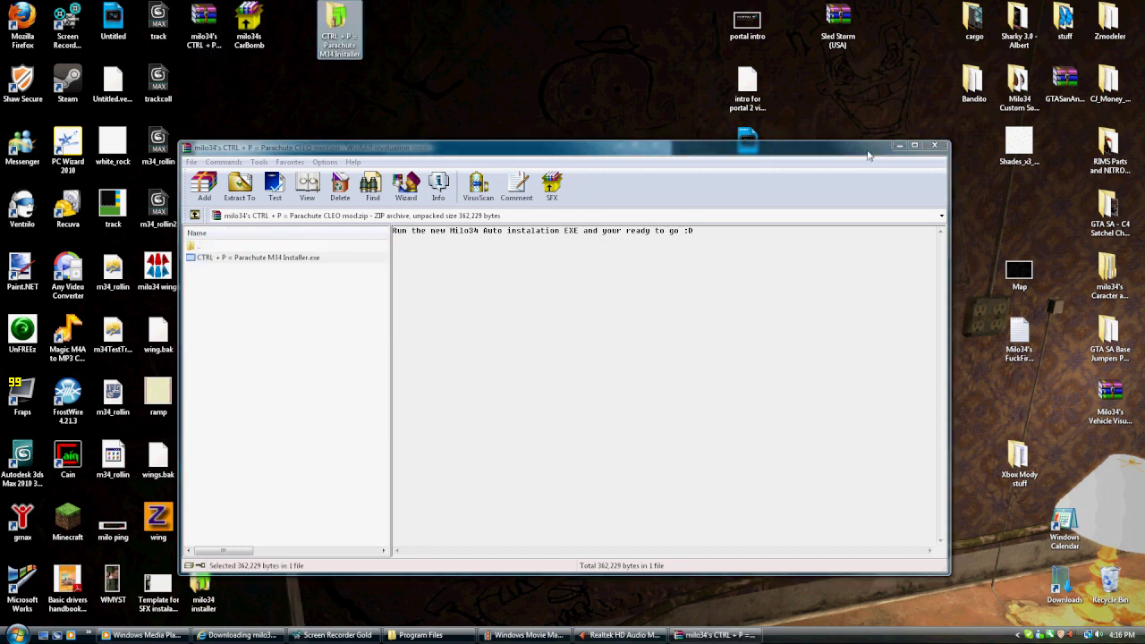
{"action": "left_click", "coordinate": [936, 145]}
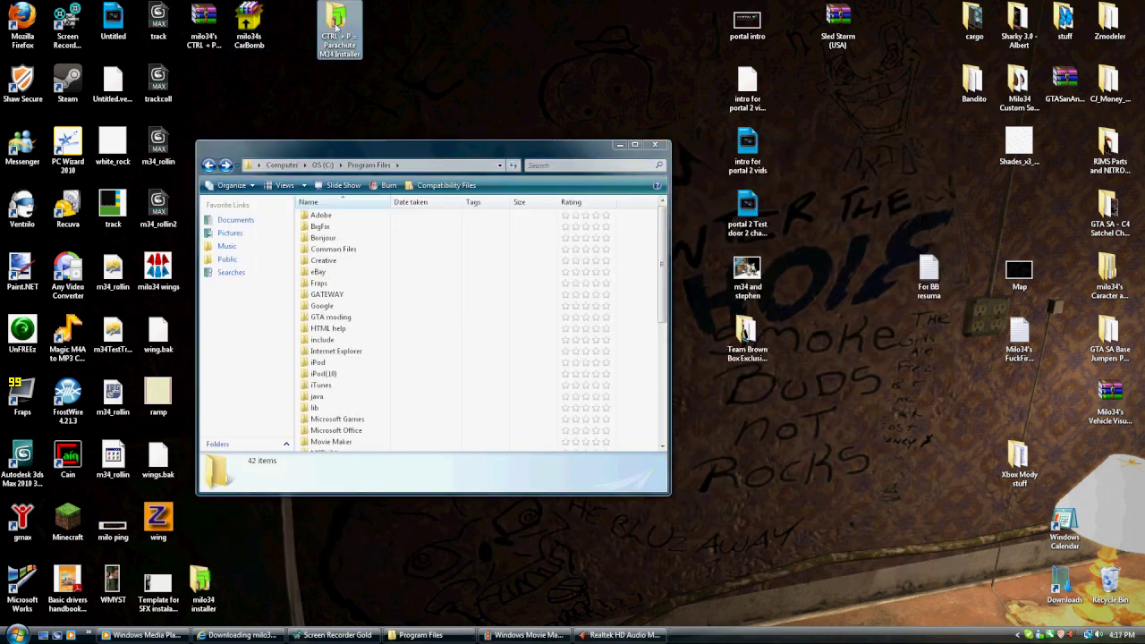
{"action": "left_click_drag", "start_coordinate": [339, 34], "coordinate": [351, 99]}
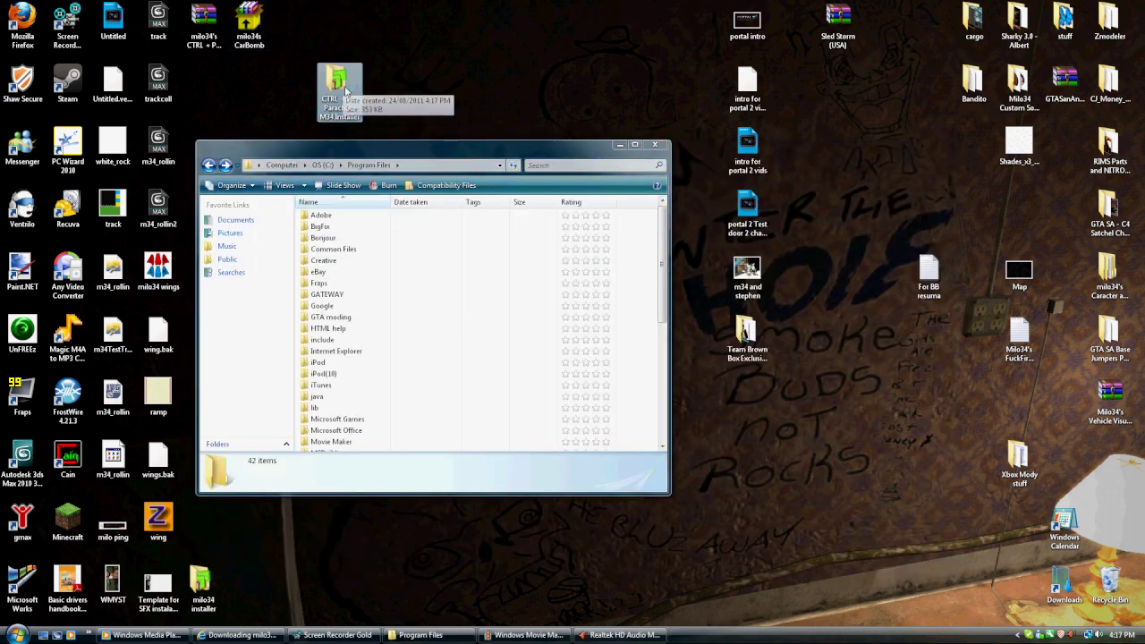
Run the CTRL + P = Parachute M34 Installer and accept its licence agreement.
{"action": "double_click", "coordinate": [346, 89]}
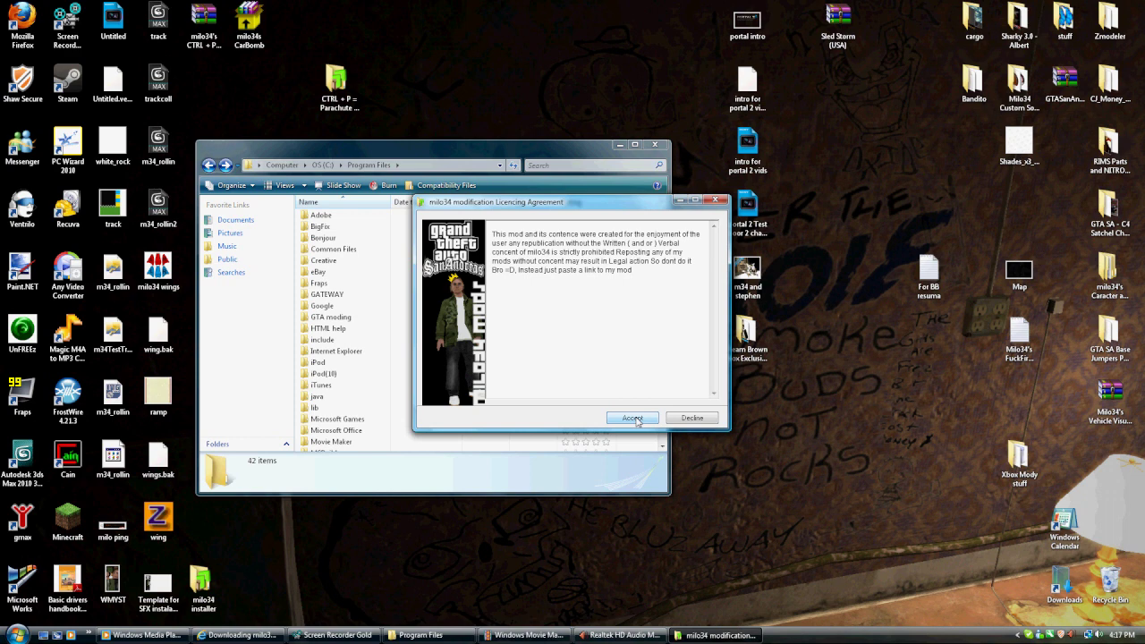
{"action": "left_click", "coordinate": [632, 417]}
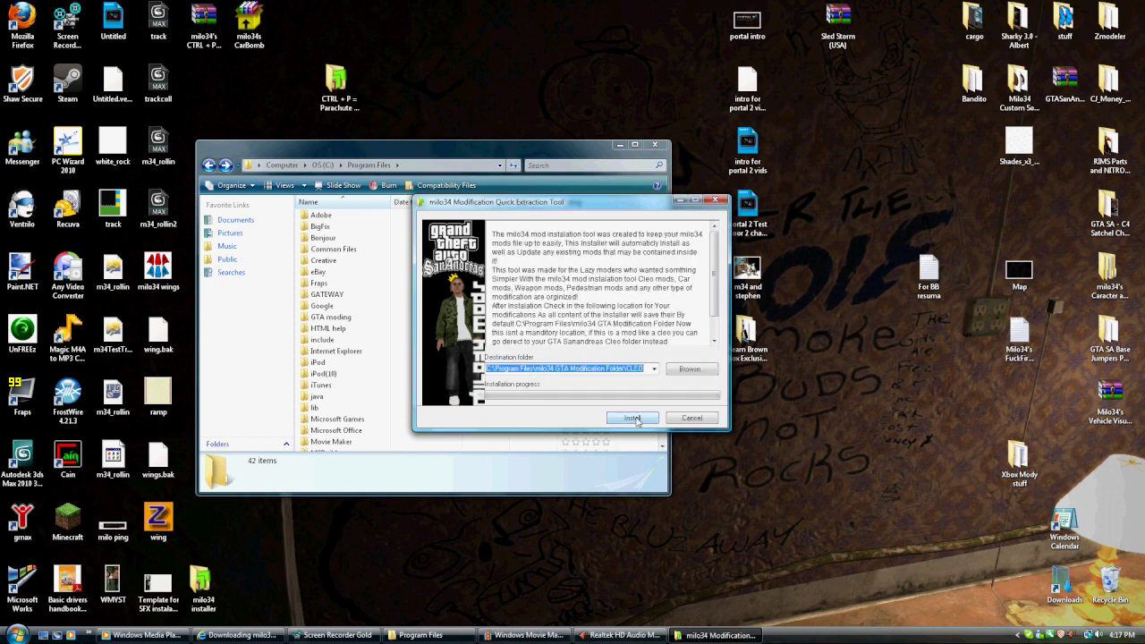
Highlight the CLEO end of the destination path and open the Browse For Folder picker.
{"action": "left_click_drag", "start_coordinate": [487, 369], "coordinate": [619, 378]}
{"action": "left_click_drag", "start_coordinate": [647, 368], "coordinate": [619, 376]}
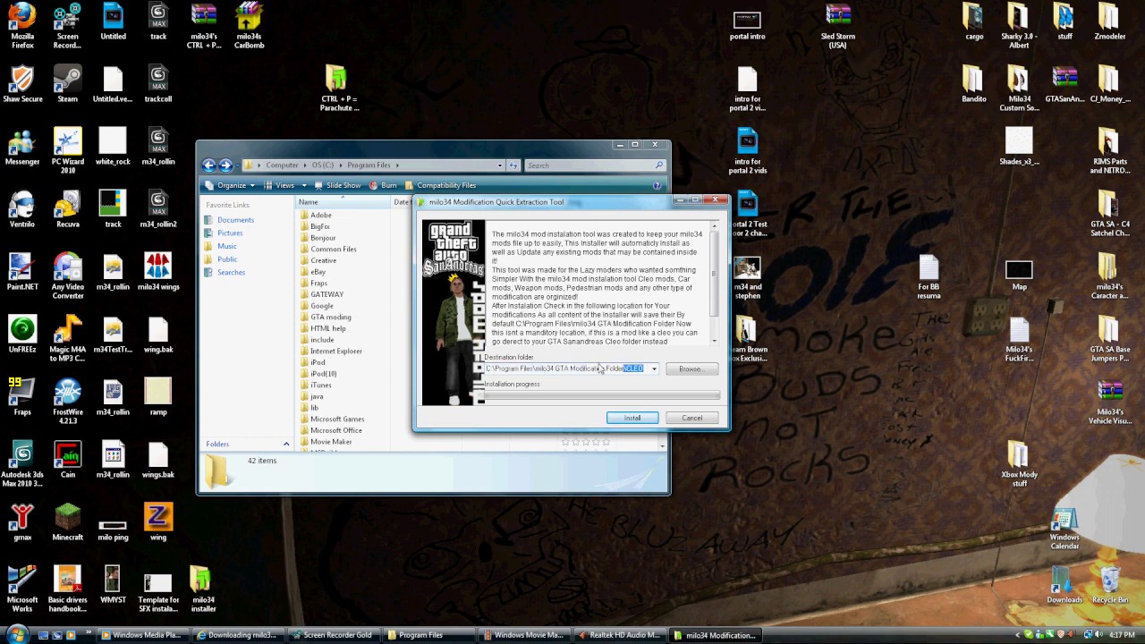
{"action": "left_click", "coordinate": [671, 370]}
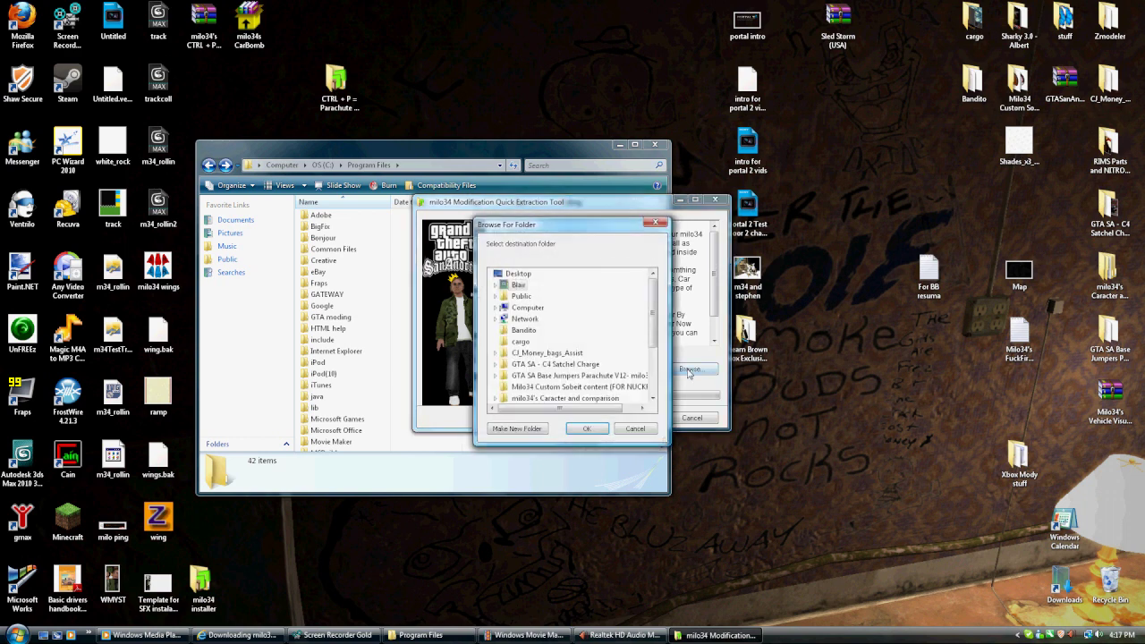
Browse to C:\Program Files (x86)\Rockstar Games\GTA San Andreas, then close the picker keeping the CLEO destination.
{"action": "left_click_drag", "start_coordinate": [579, 226], "coordinate": [843, 227]}
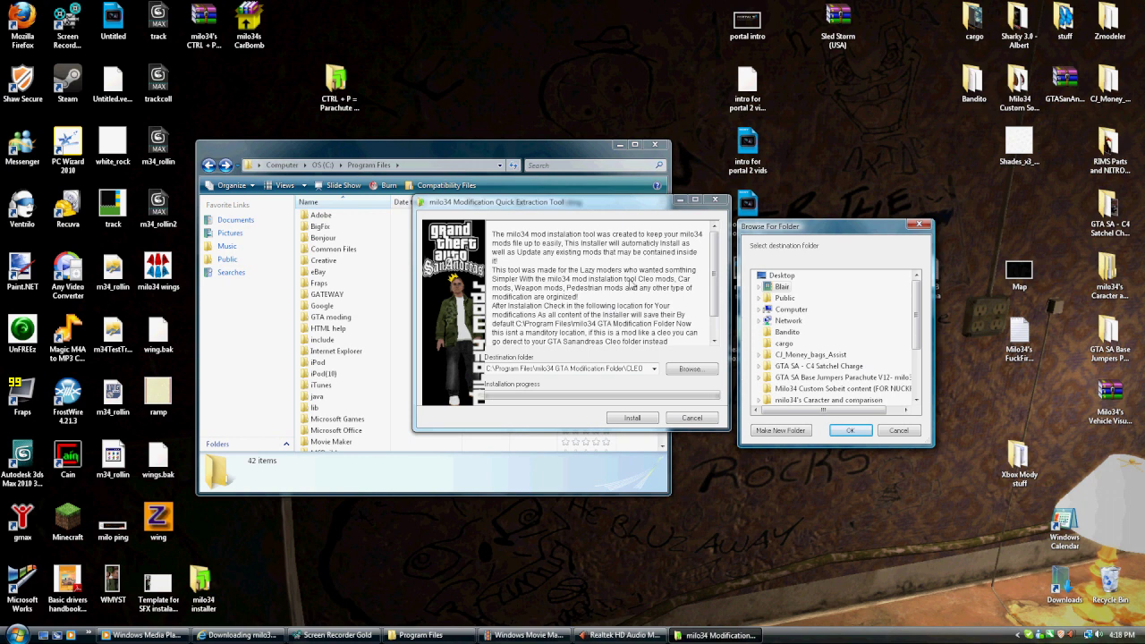
{"action": "left_click", "coordinate": [759, 310]}
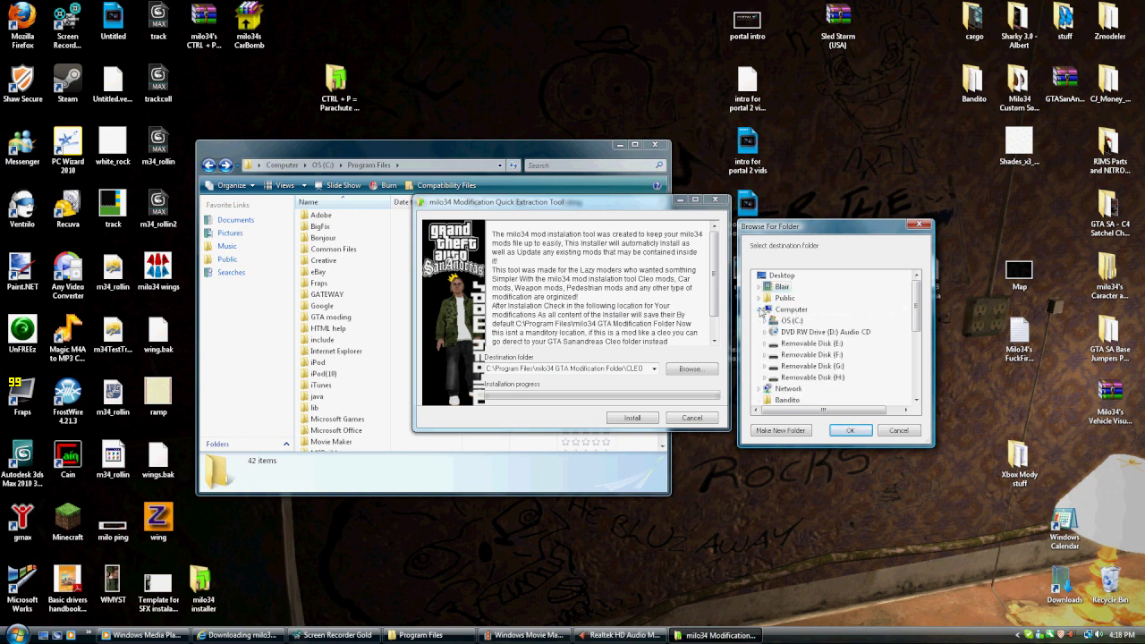
{"action": "left_click", "coordinate": [761, 332]}
{"action": "left_click", "coordinate": [771, 355]}
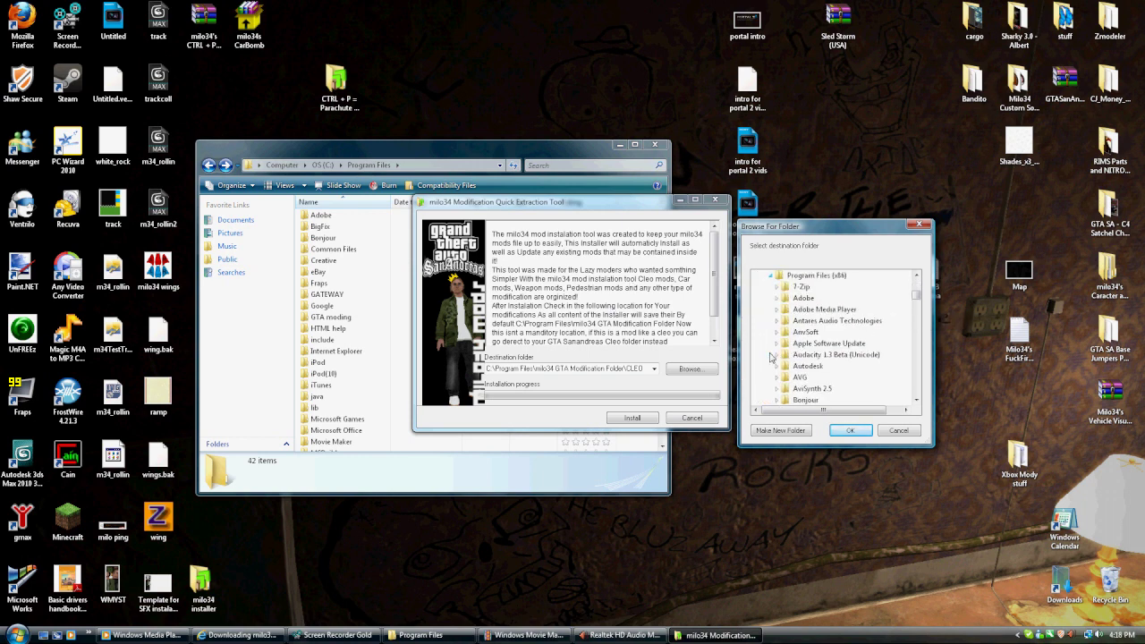
{"action": "type", "text": "rock"}
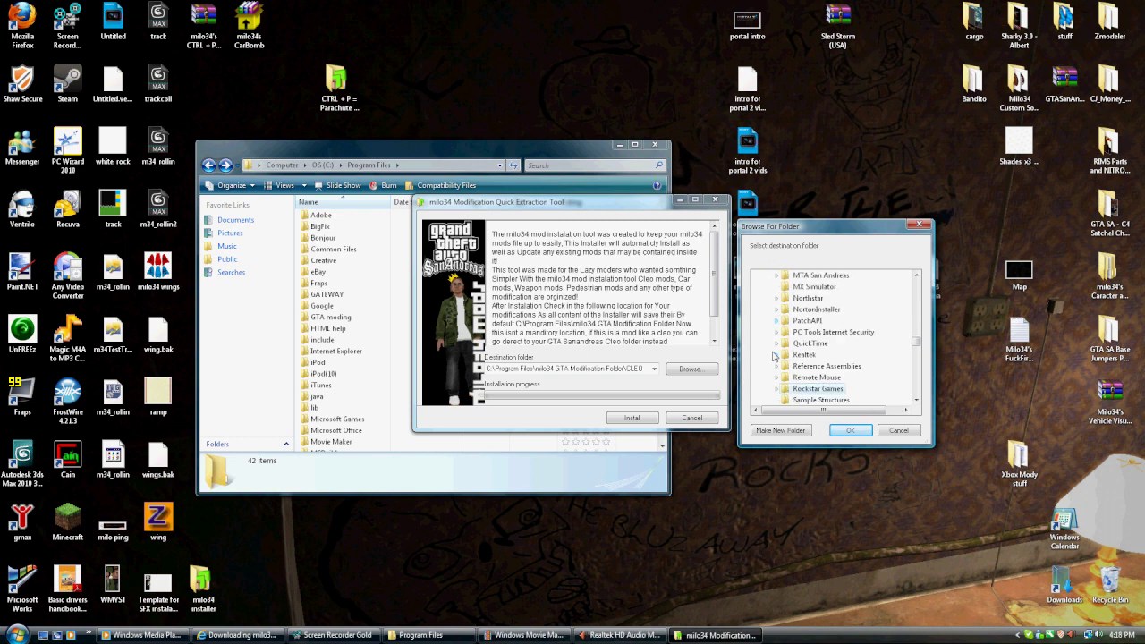
{"action": "left_click", "coordinate": [776, 388]}
{"action": "left_click", "coordinate": [784, 367]}
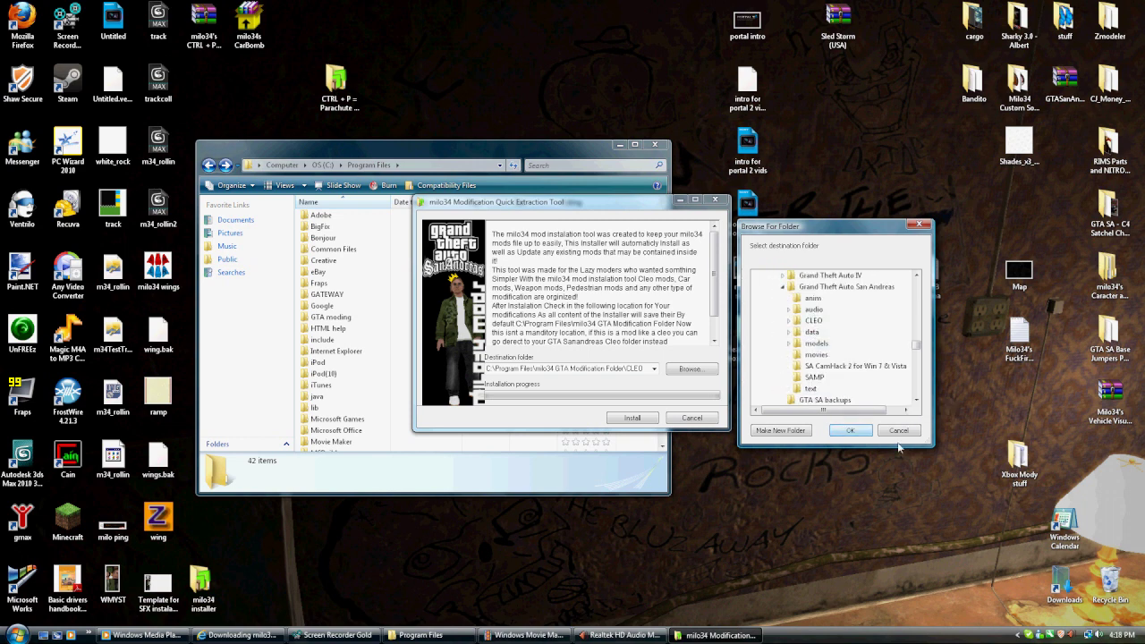
{"action": "left_click", "coordinate": [850, 430]}
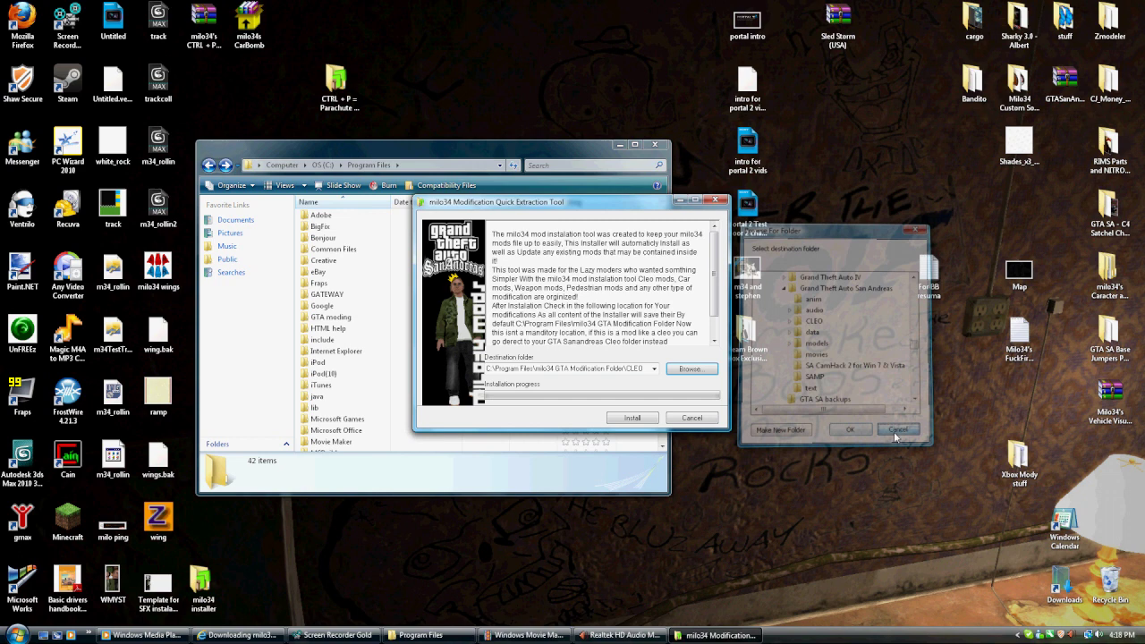
Install the mod, then open milo34 GTA Modification Folder and its CLEO folder in Program Files.
{"action": "left_click", "coordinate": [632, 420]}
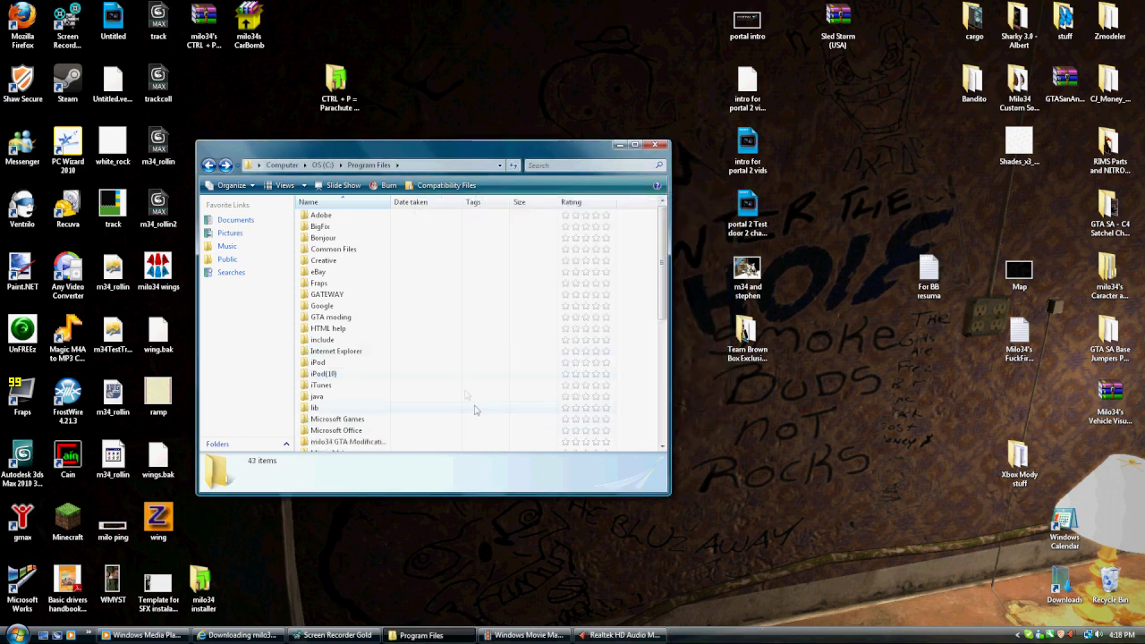
{"action": "scroll", "coordinate": [456, 407], "scroll_direction": "down", "scroll_amount": 1}
{"action": "left_click", "coordinate": [396, 410]}
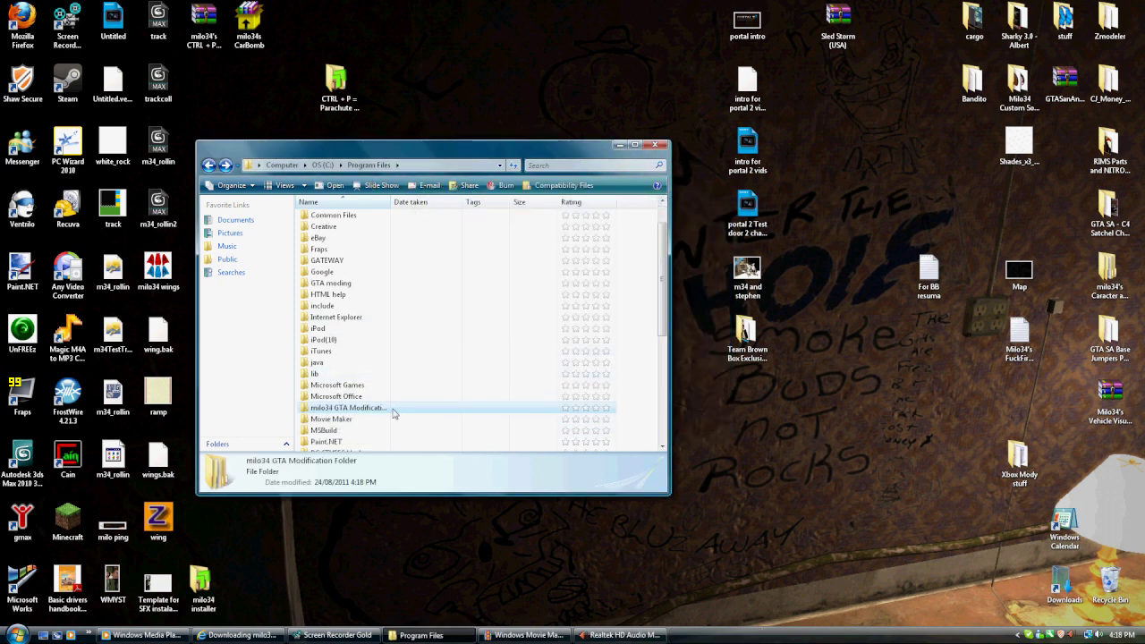
{"action": "double_click", "coordinate": [394, 413]}
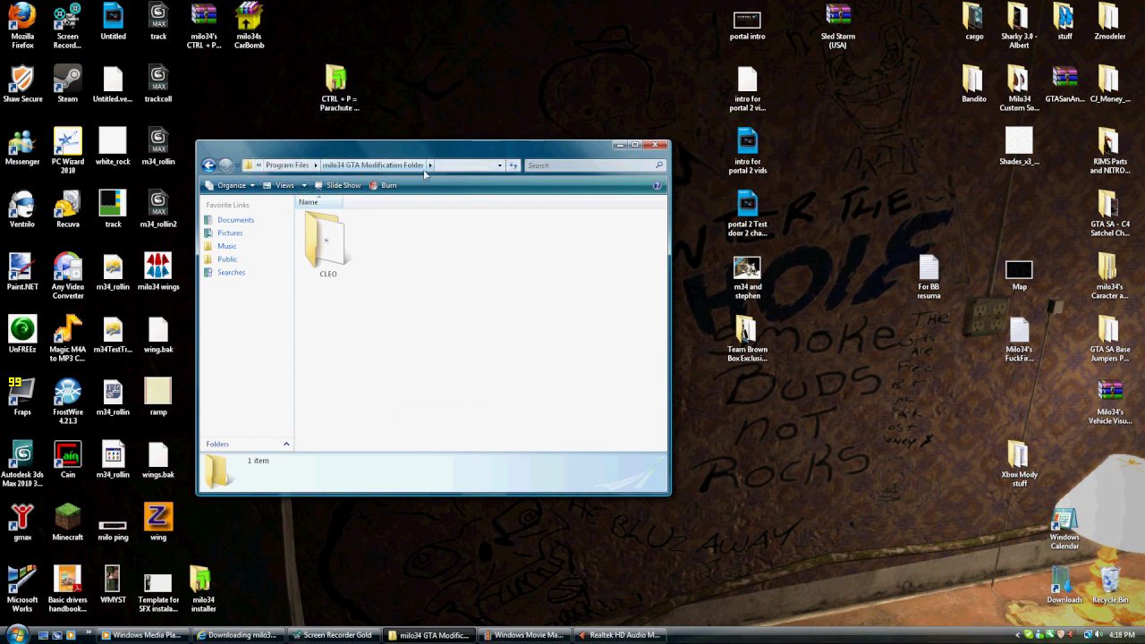
{"action": "left_click_drag", "start_coordinate": [469, 328], "coordinate": [341, 252]}
{"action": "left_click", "coordinate": [468, 289]}
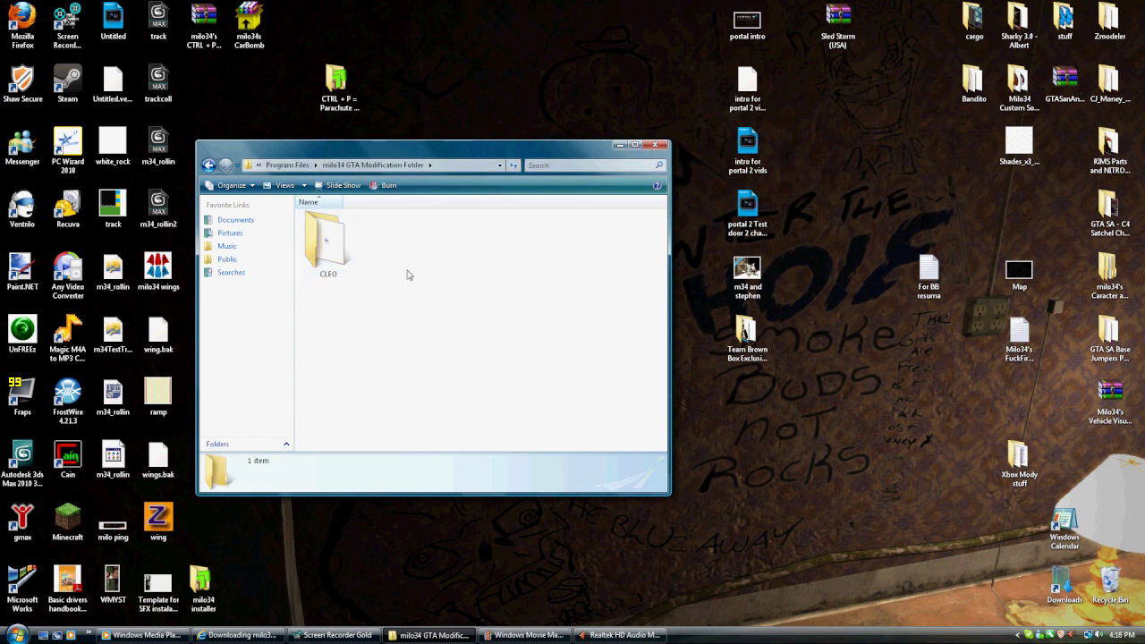
{"action": "double_click", "coordinate": [339, 242]}
Copy the SOUND folder and CTRL + P = Parachute script from CLEO, then reselect both.
{"action": "left_click_drag", "start_coordinate": [501, 334], "coordinate": [300, 213]}
{"action": "right_click", "coordinate": [391, 242]}
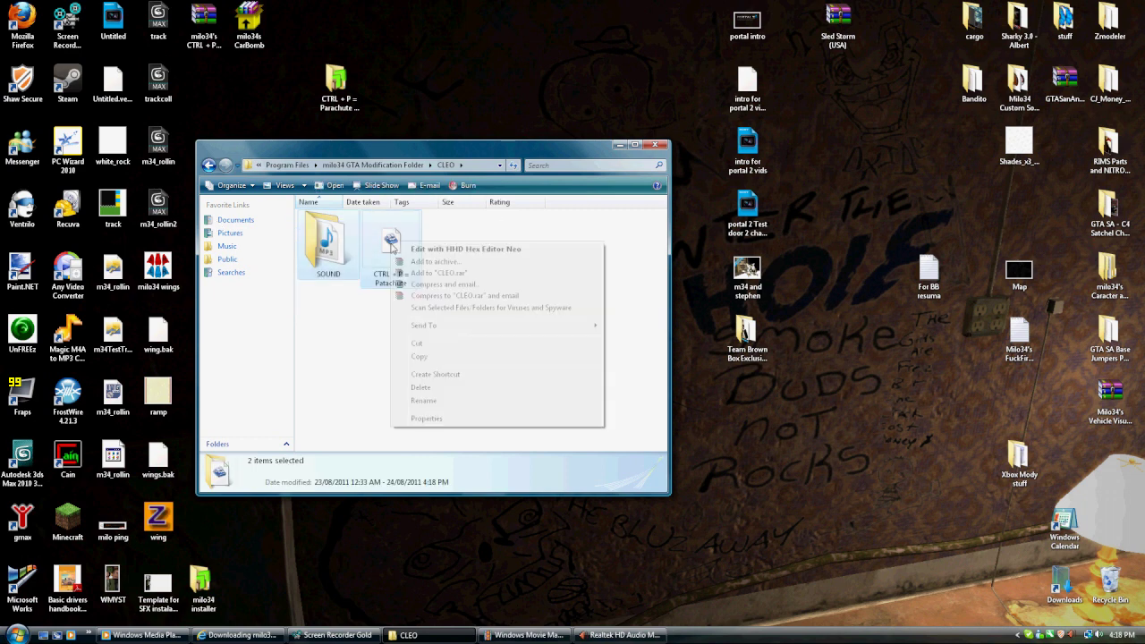
{"action": "left_click", "coordinate": [438, 357]}
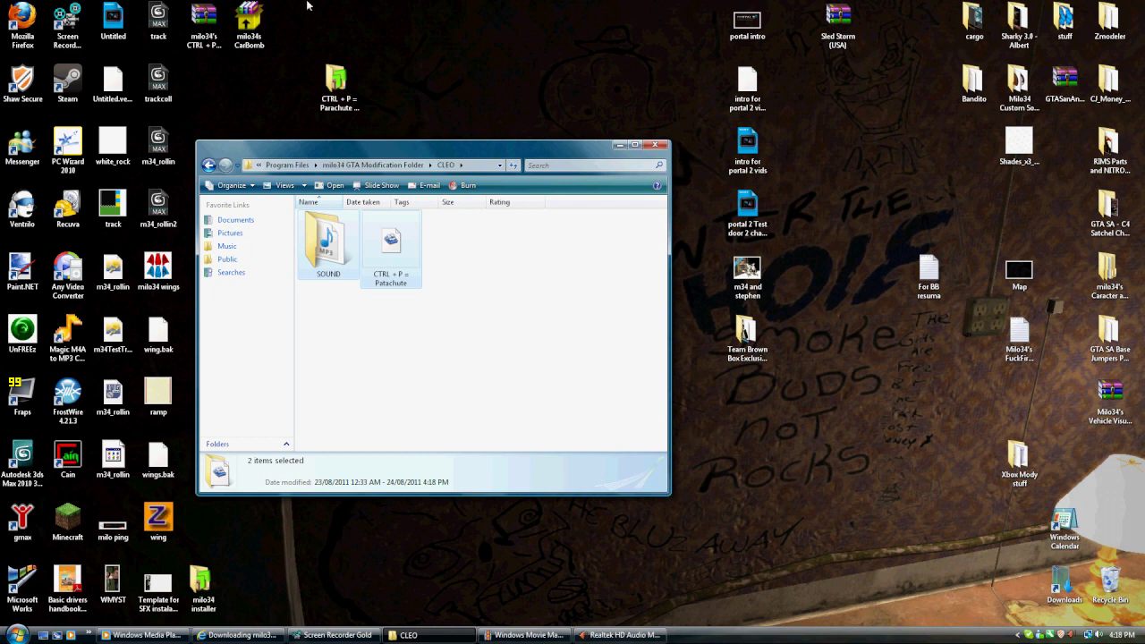
{"action": "left_click", "coordinate": [337, 82]}
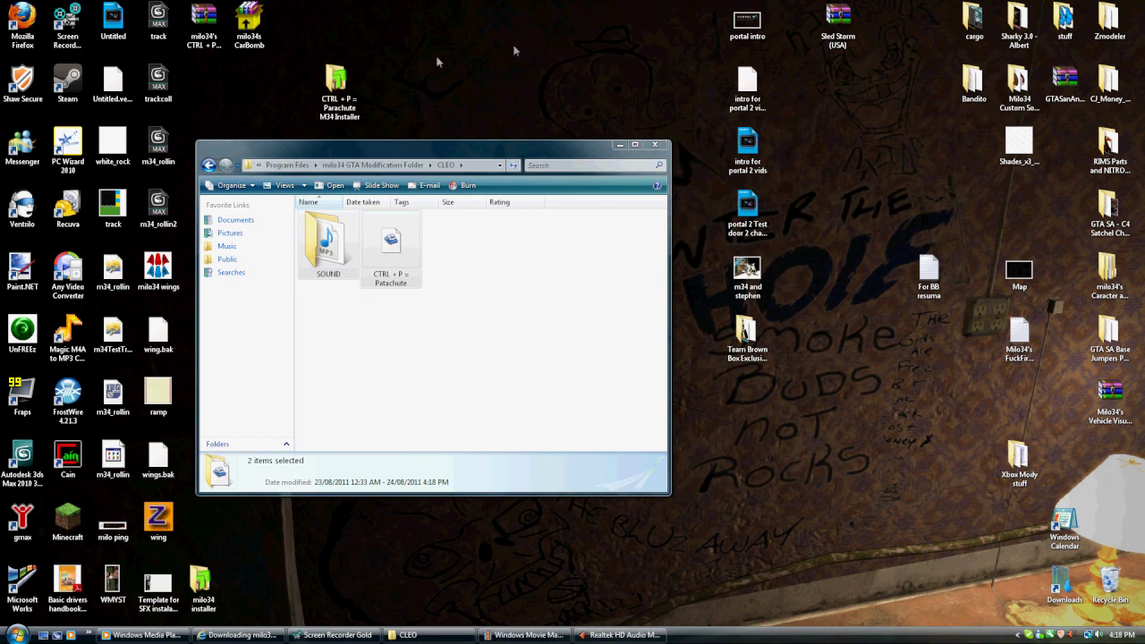
{"action": "left_click", "coordinate": [319, 104]}
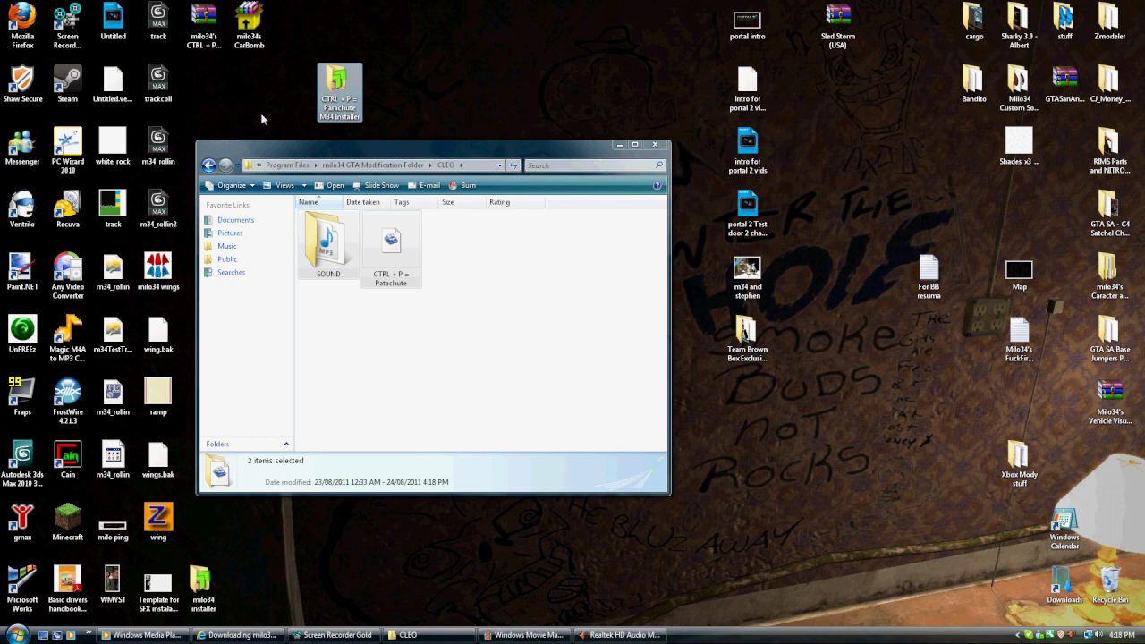
{"action": "left_click_drag", "start_coordinate": [545, 363], "coordinate": [372, 338]}
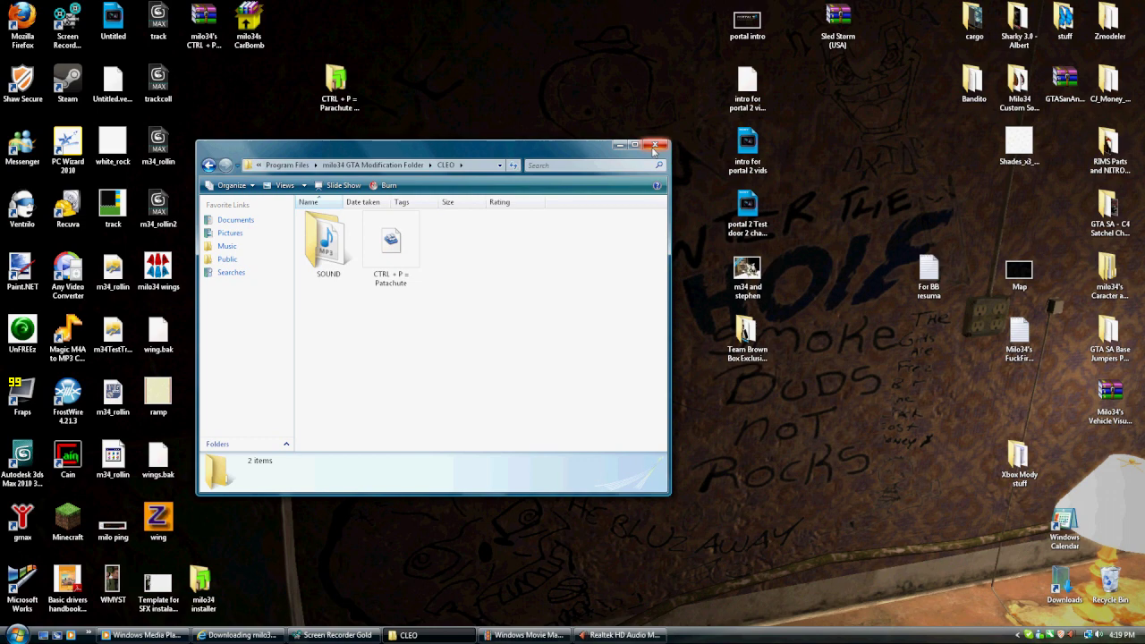
Minimize Realtek HD Audio Manager and bring Screen Recorder Gold to the front.
{"action": "left_click", "coordinate": [616, 635]}
{"action": "left_click", "coordinate": [764, 131]}
{"action": "left_click", "coordinate": [333, 635]}
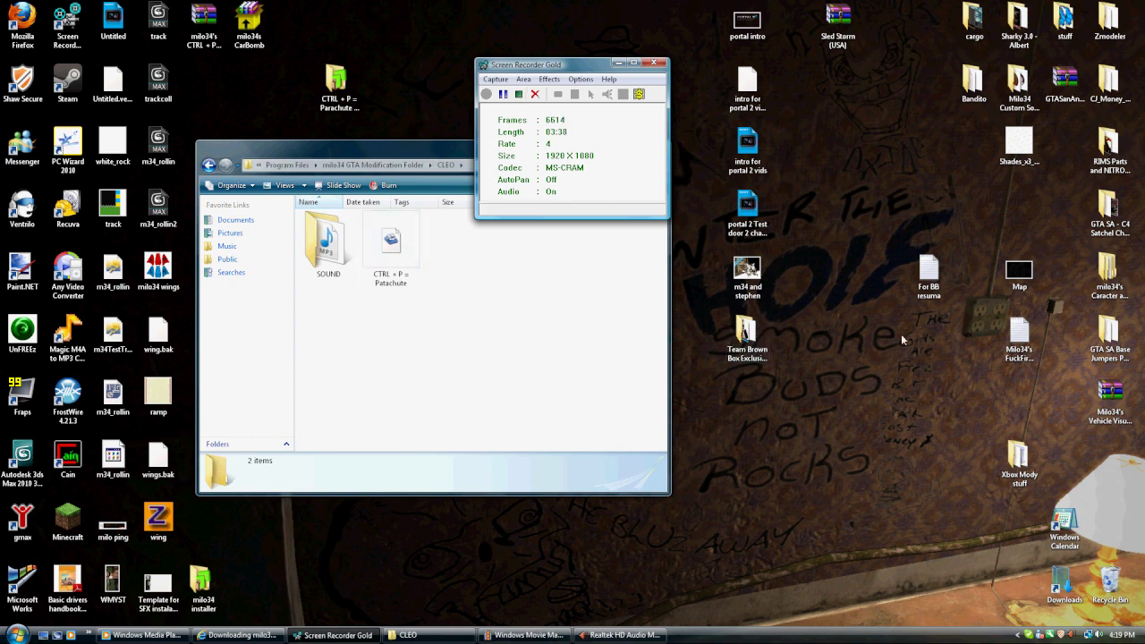
{"action": "left_click", "coordinate": [1029, 358]}
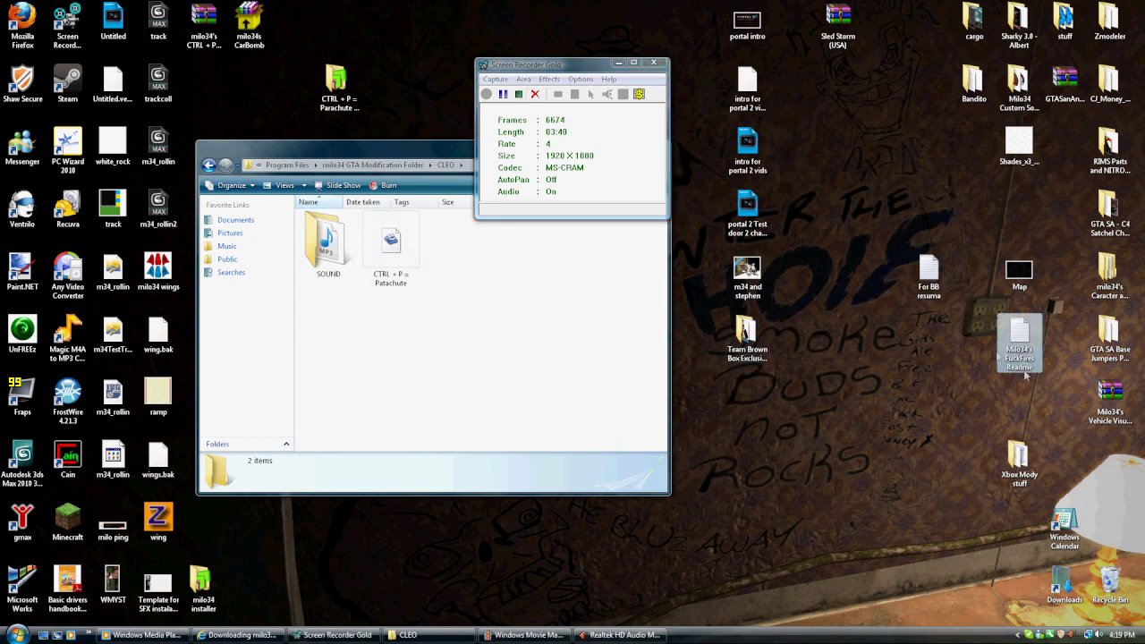